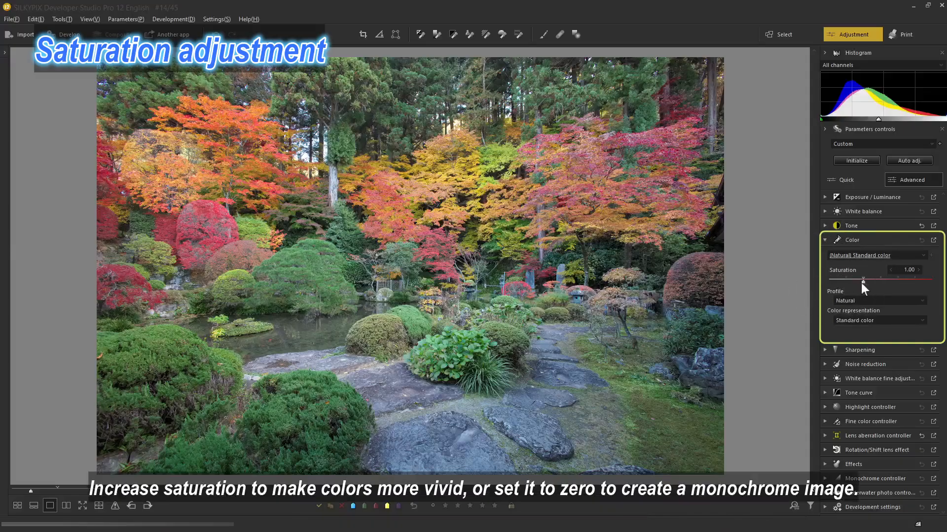
Slightly increase the saturation of the autumn garden photo
mouse_move(863, 280)
mouse_down()
mouse_move(877, 280)
mouse_move(827, 284)
mouse_move(888, 286)
mouse_move(874, 286)
mouse_up()
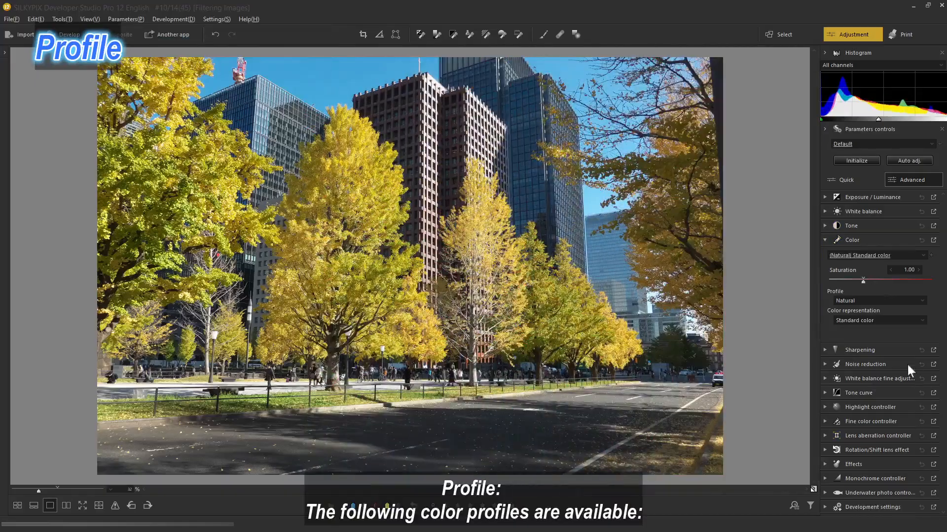
Review the color profiles offered for the ginkgo street, JPEG/TIFF/HEIF landscape, DNG and Panasonic hillside images, plus the hillside's color representations
click(922, 302)
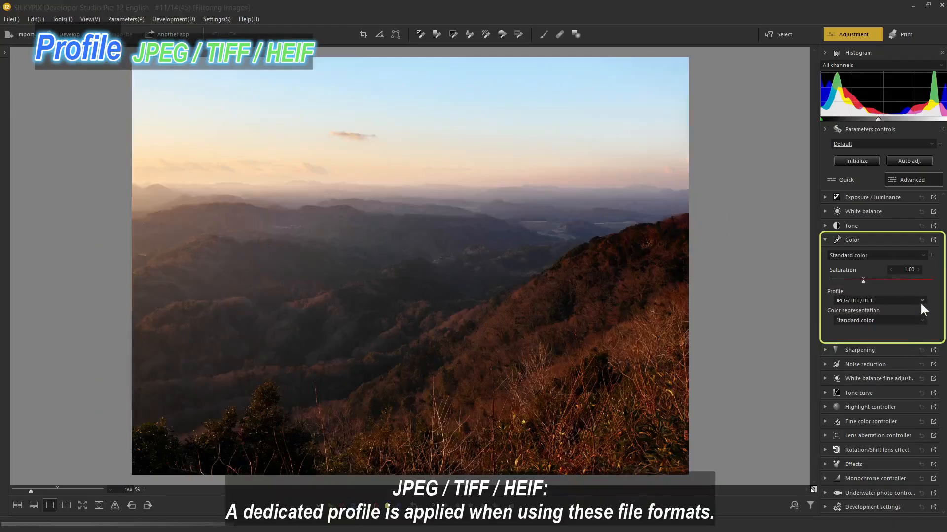
click(920, 301)
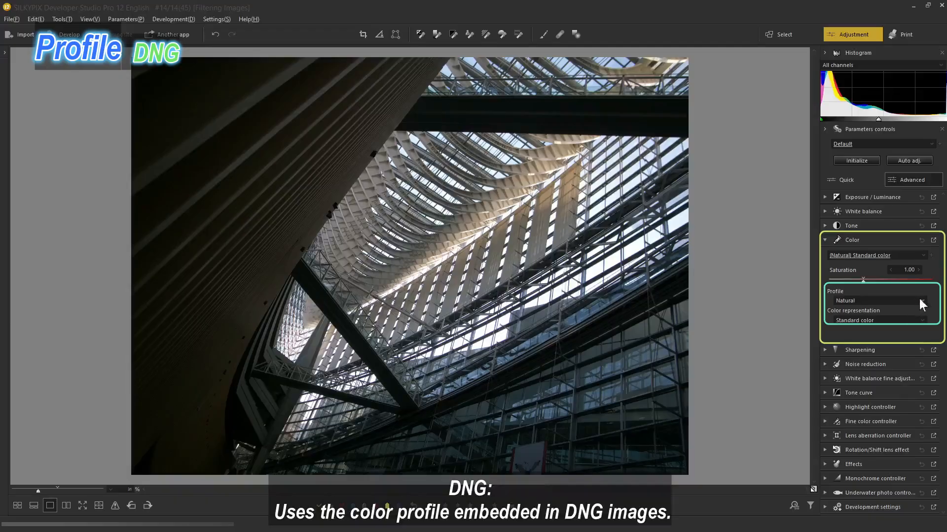
click(921, 301)
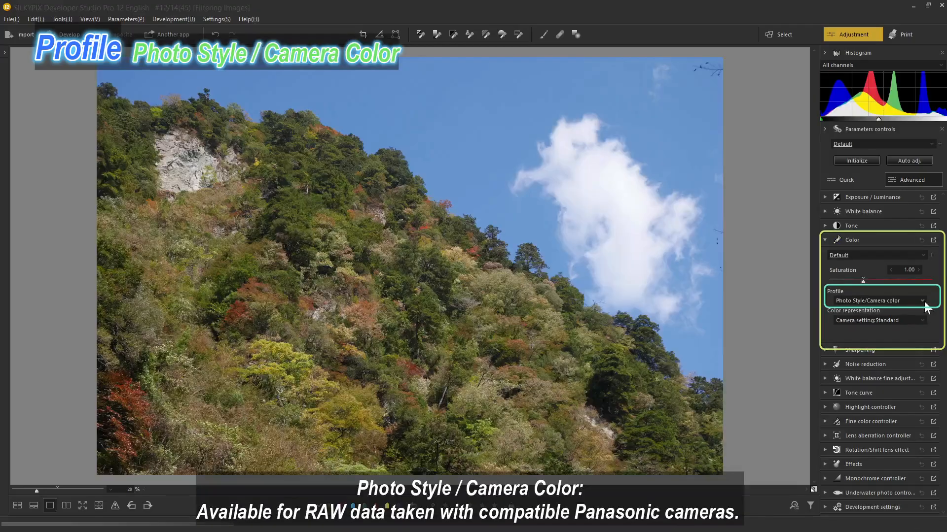
click(924, 305)
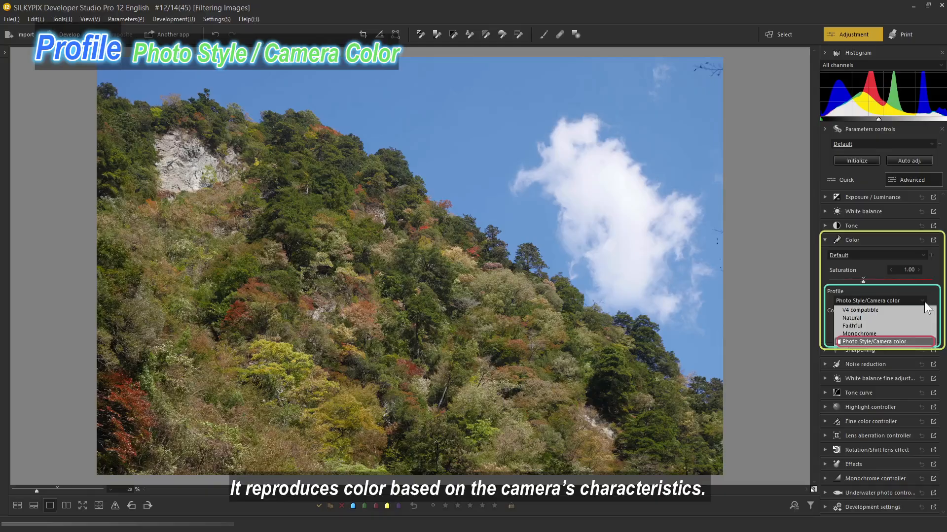
click(925, 305)
click(923, 321)
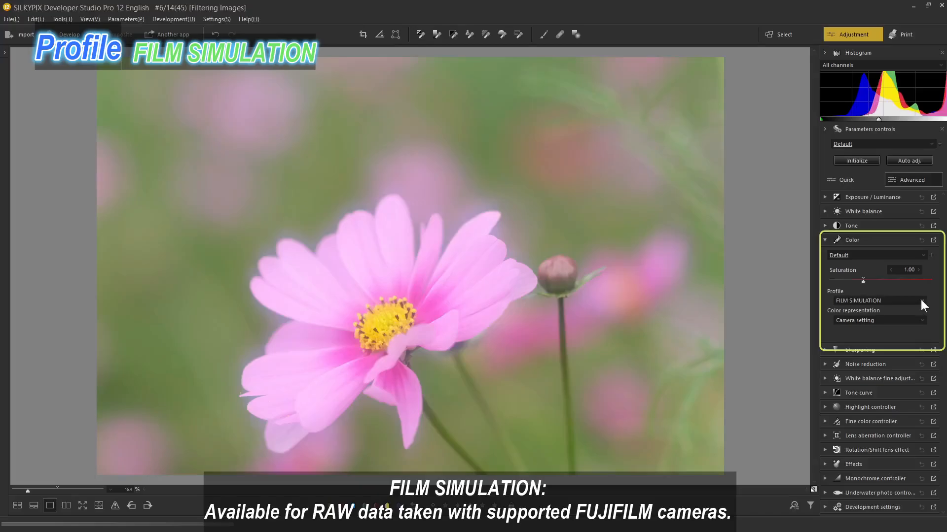
Review the profile and color representation options available for the FUJIFILM pink flower photo
click(921, 301)
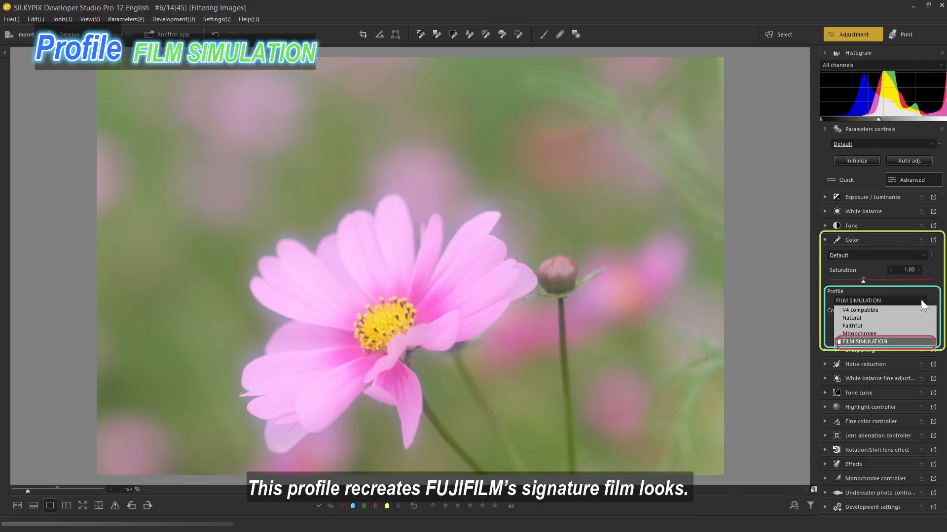
click(921, 301)
click(921, 321)
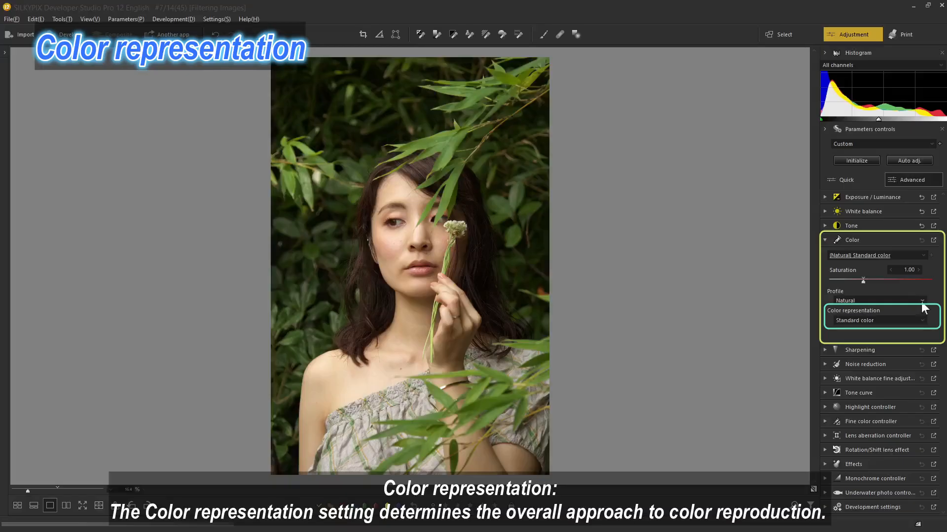
Keep the woman's portrait on the Natural profile and try the Film color K color representation
click(921, 302)
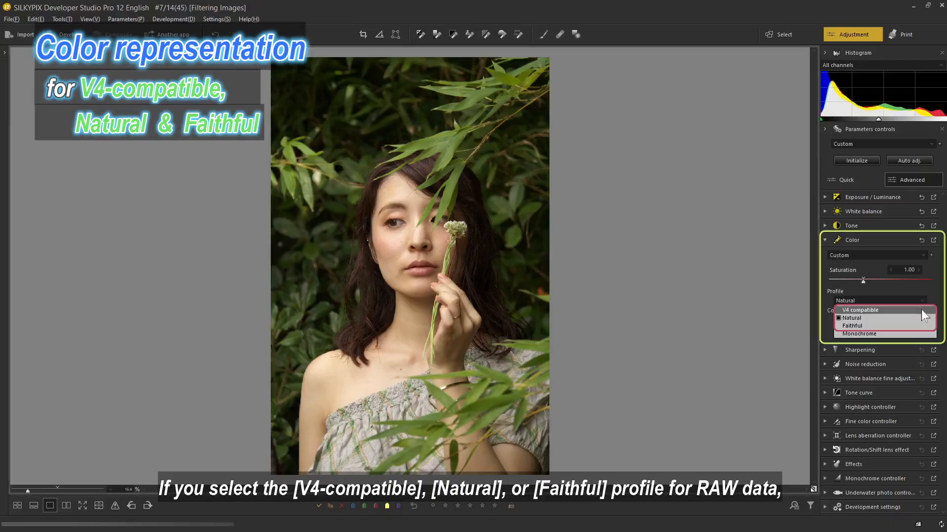
click(921, 318)
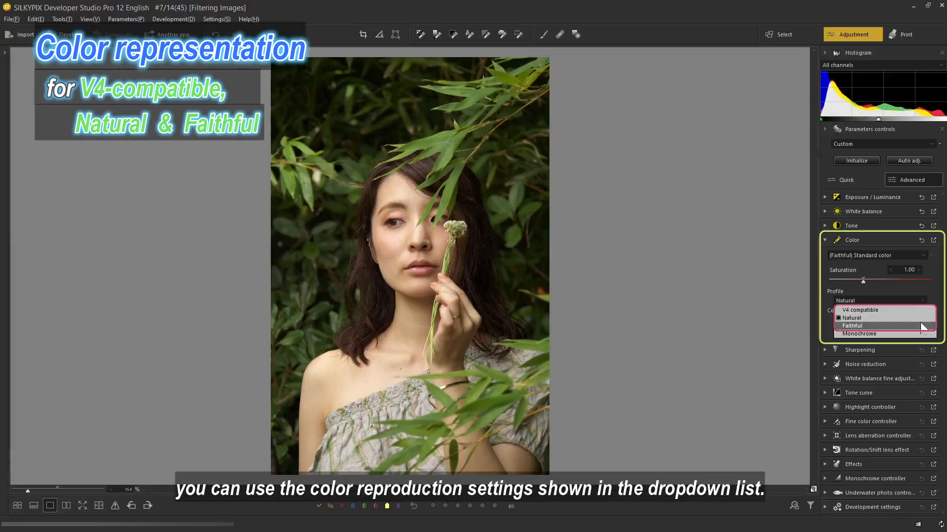
click(920, 321)
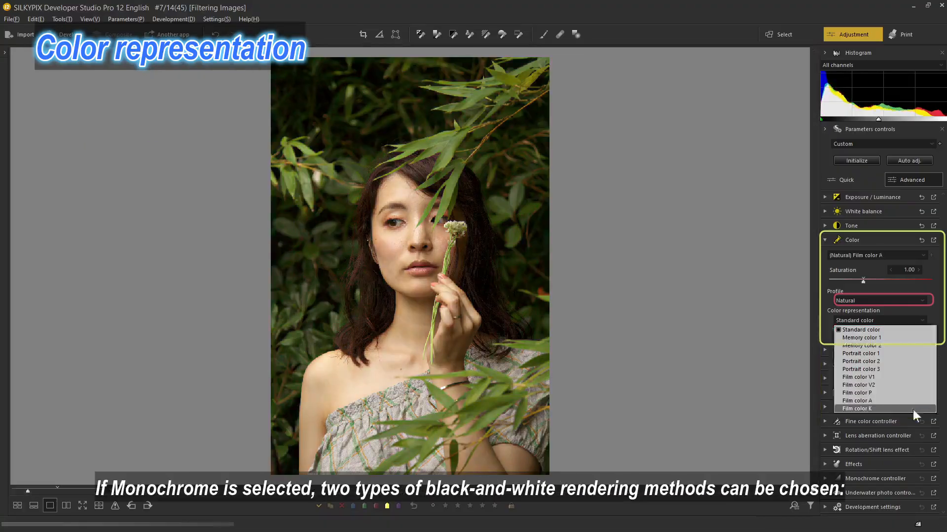
click(913, 409)
Set the portrait's profile to Monochrome and open its black-and-white color representation choices
click(920, 300)
click(919, 333)
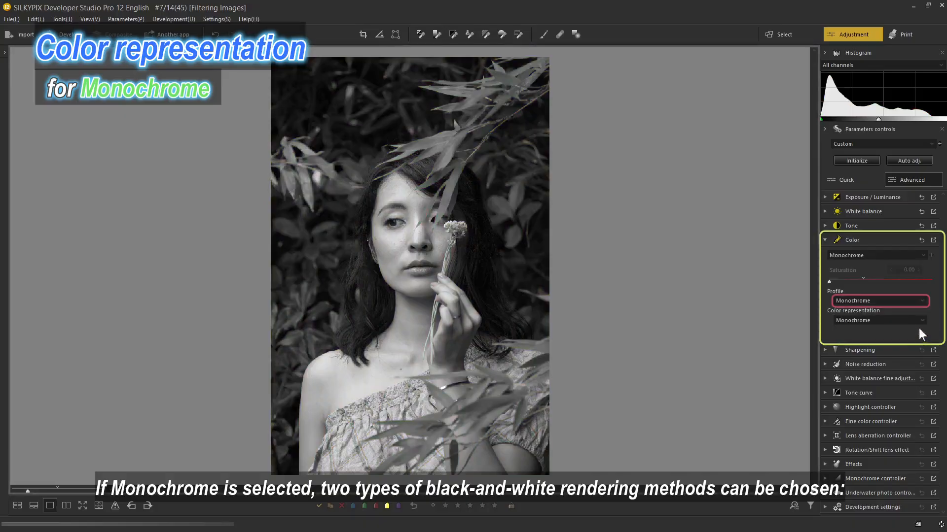
click(921, 320)
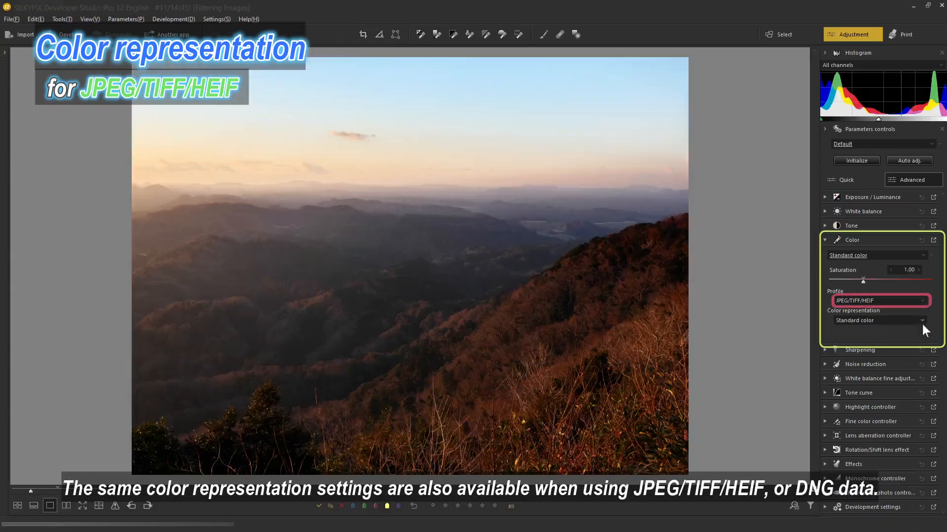
Review the color representation options for the JPEG/TIFF/HEIF landscape, DNG building, Panasonic hillside and FUJIFILM flower images
click(922, 321)
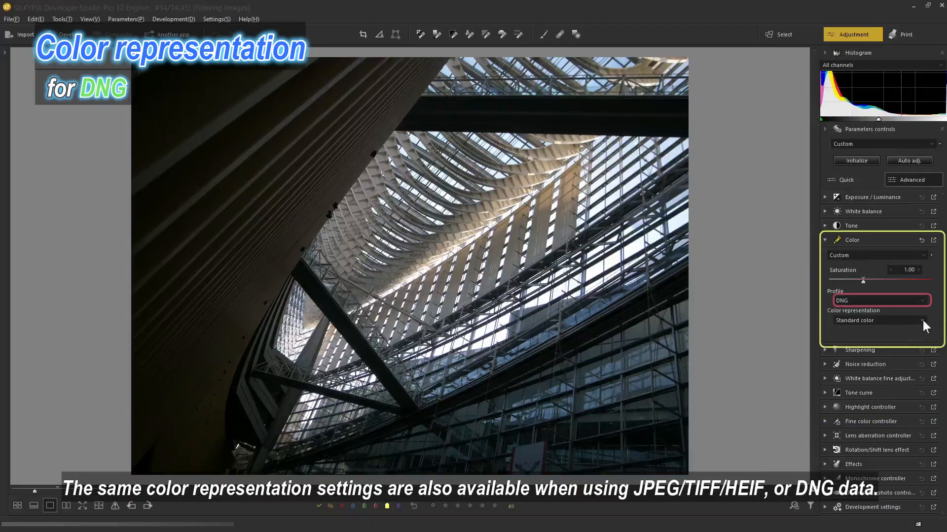
click(922, 321)
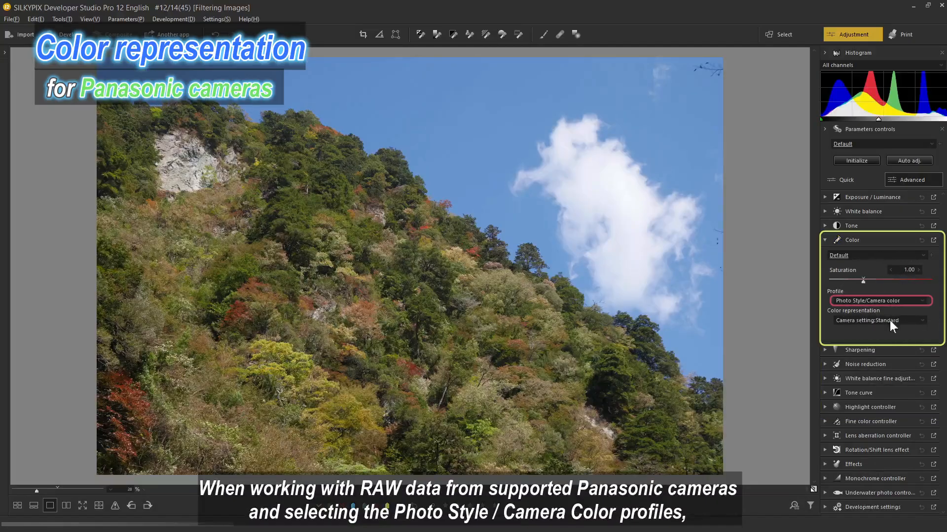
click(890, 320)
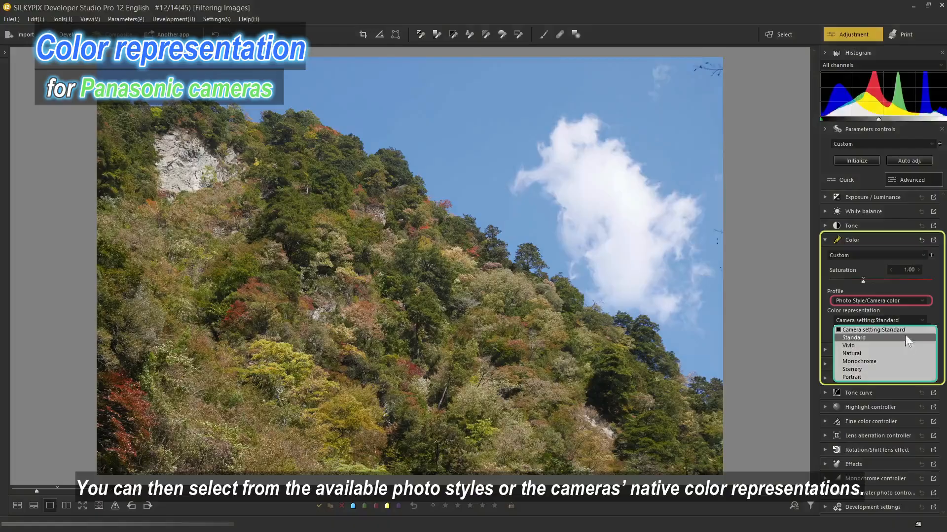
click(905, 329)
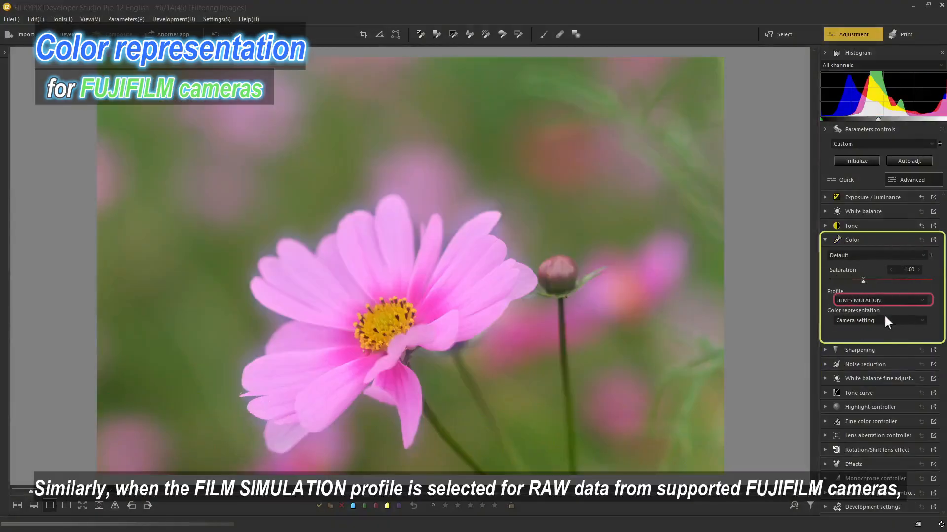
click(885, 320)
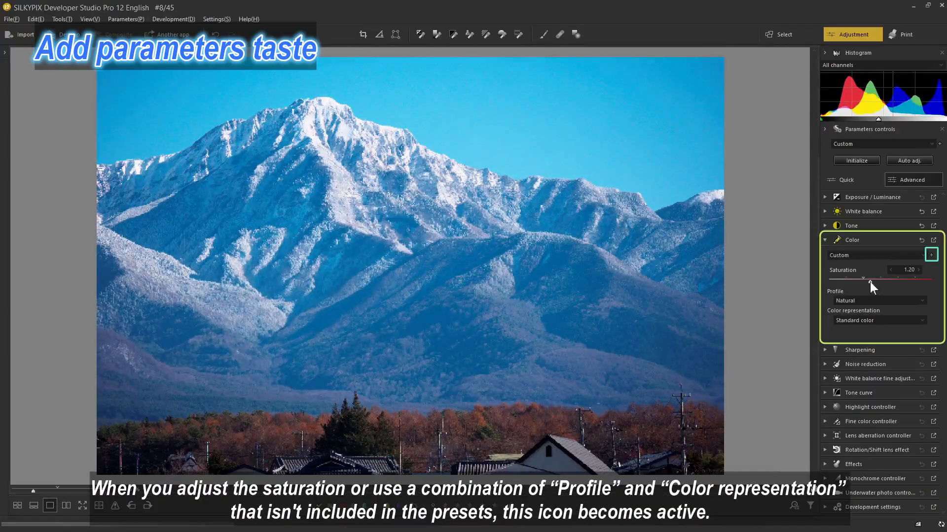
Set the snowy mountain photo's profile to Faithful and its color representation to Memory color 1
click(922, 301)
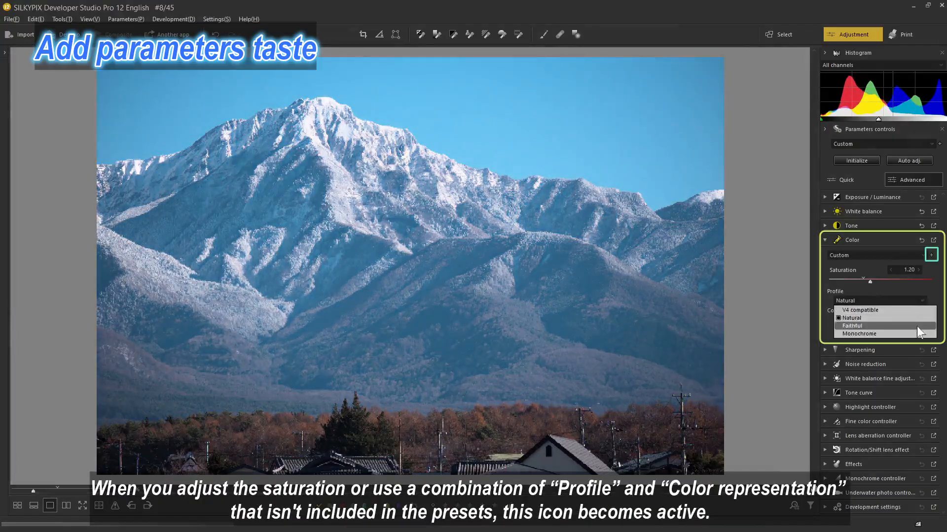
click(916, 326)
click(919, 321)
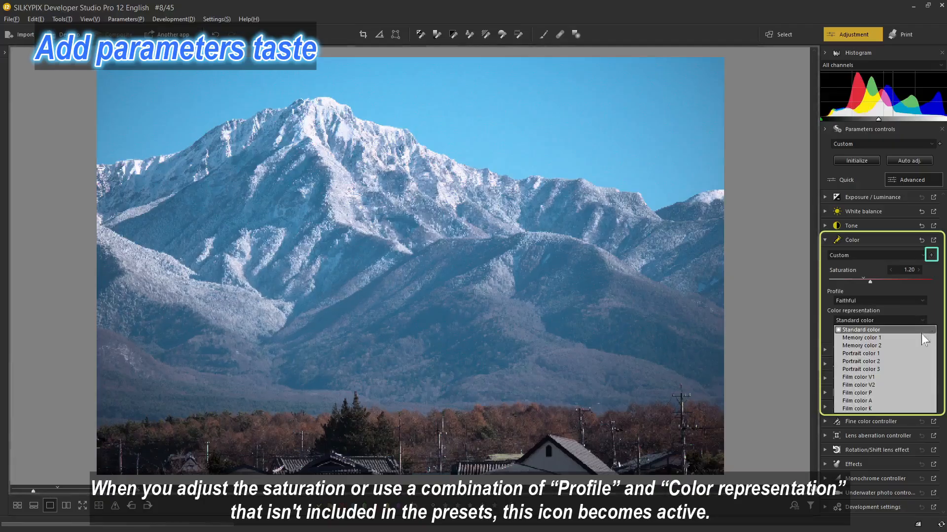
click(924, 339)
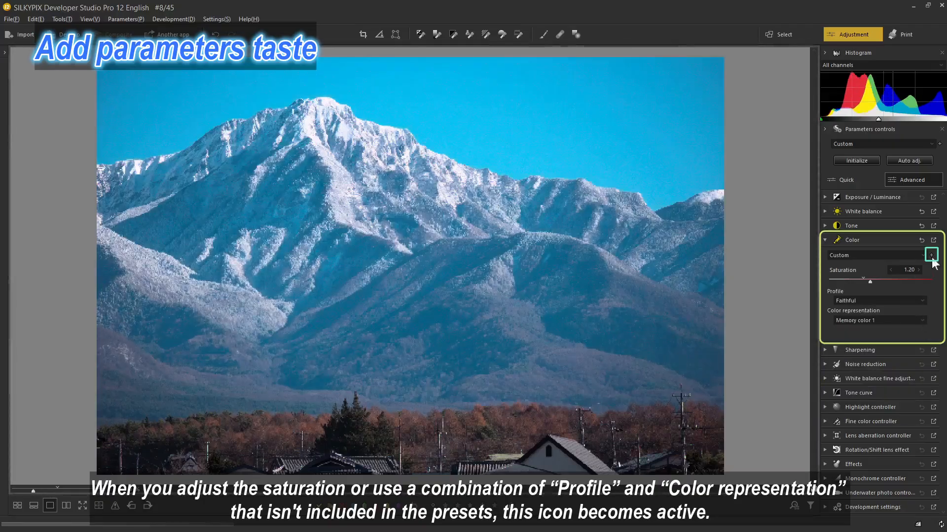
Register the current color settings as a new color taste named "Faithful Memory color 1+"
click(931, 255)
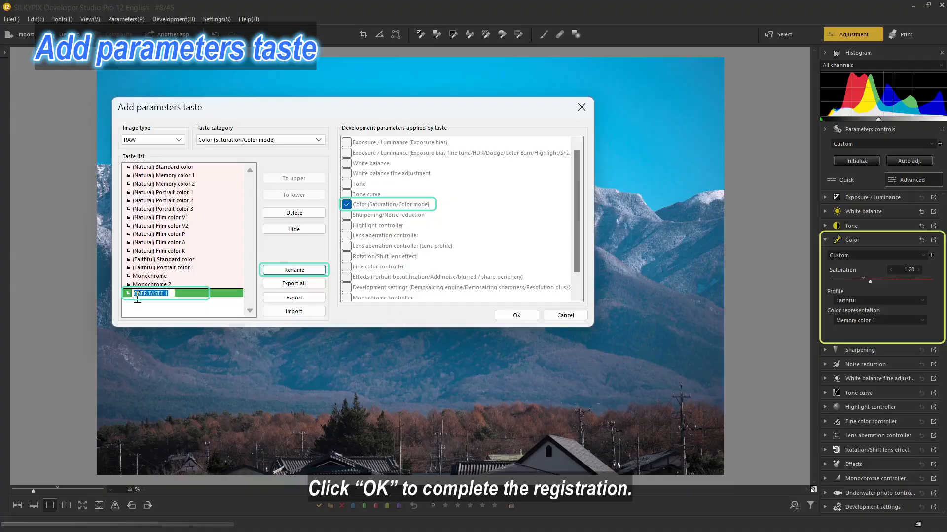
click(151, 310)
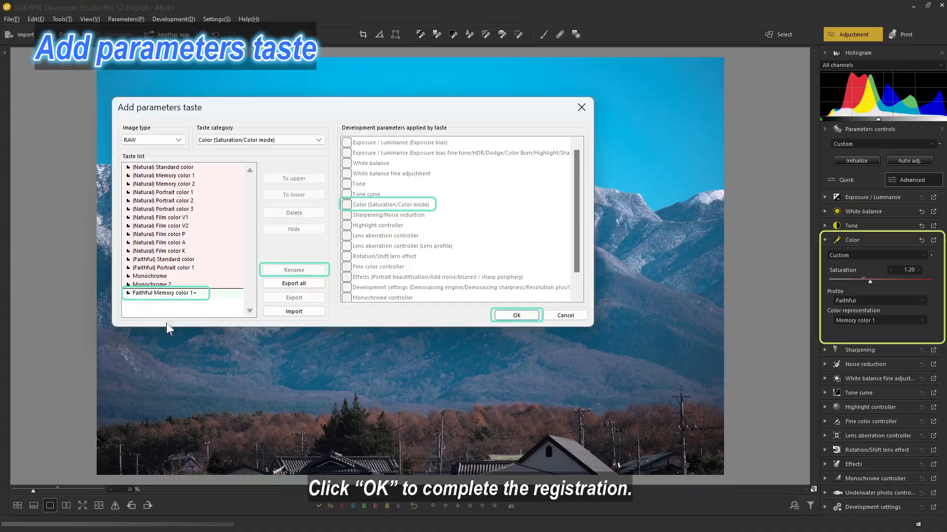
click(500, 317)
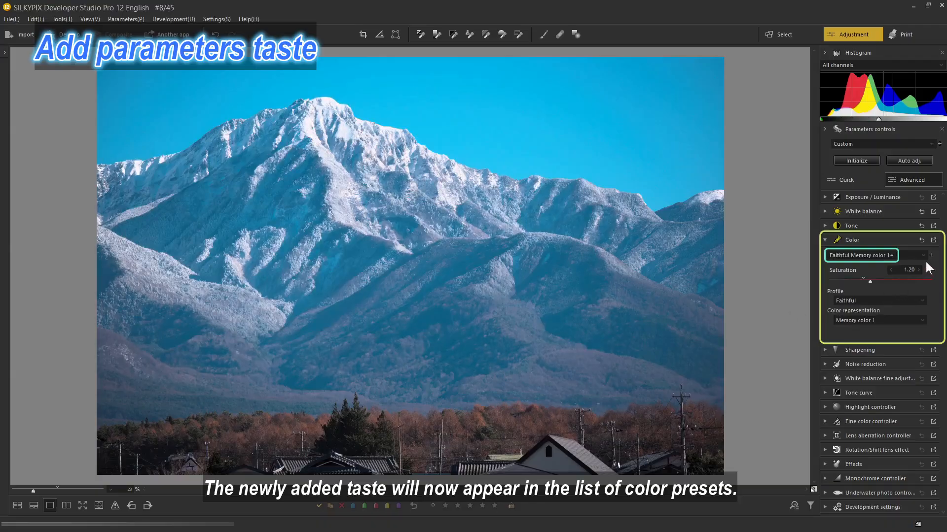
Select the Faithful Memory color 1+ taste for the mountain photo, and reset its color settings to the default
click(923, 256)
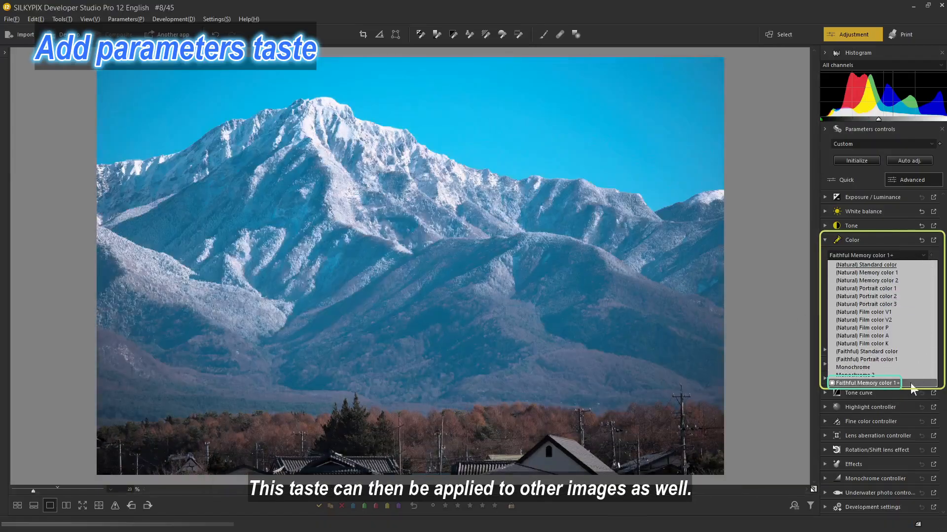
click(910, 384)
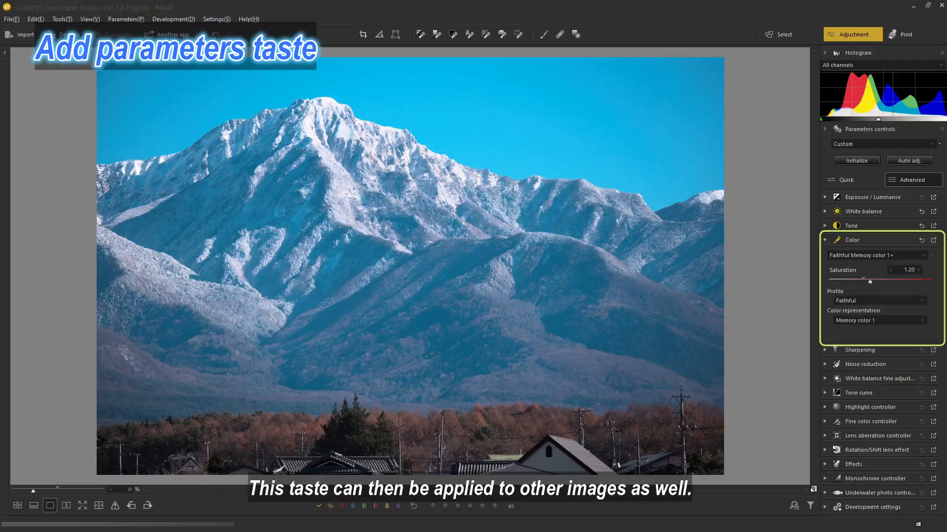
click(921, 240)
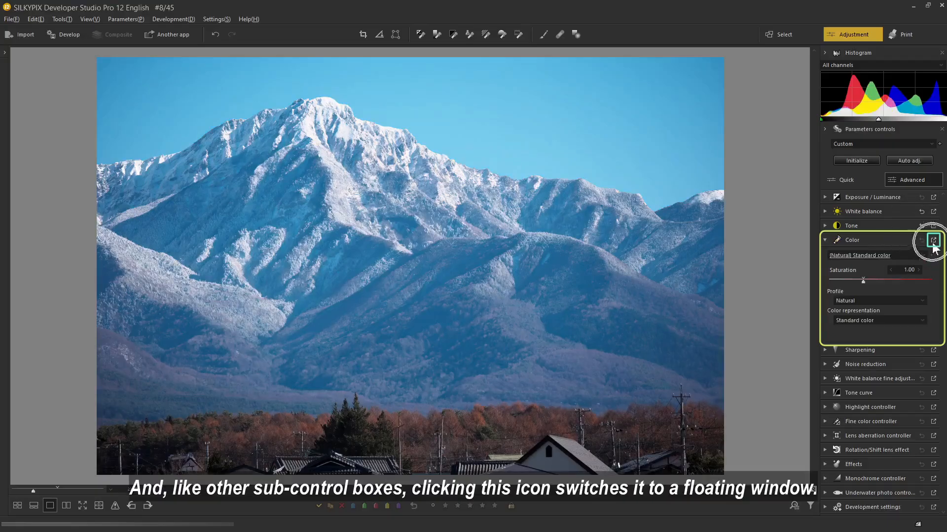
Detach the Color controls into a floating window and set the mountain photo's saturation to 1.08
click(932, 240)
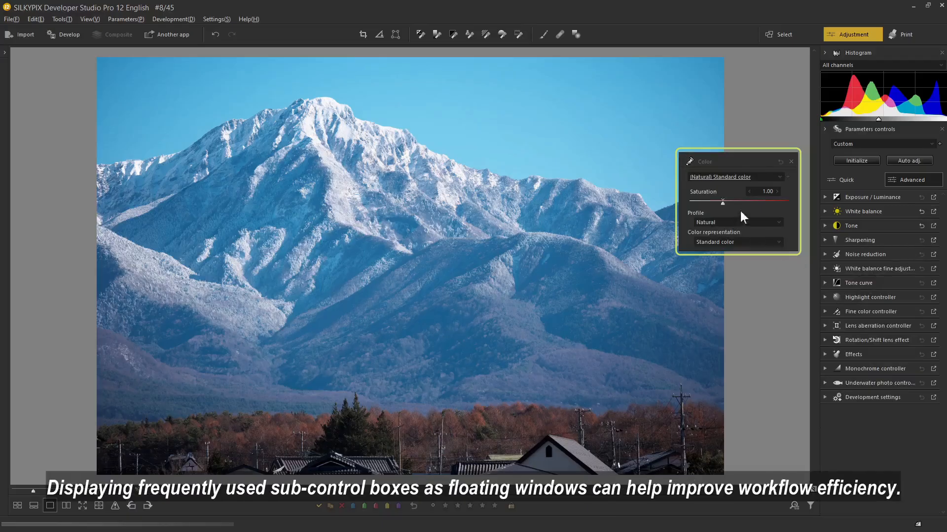
mouse_move(724, 206)
mouse_down()
mouse_move(739, 204)
mouse_move(726, 205)
mouse_up()
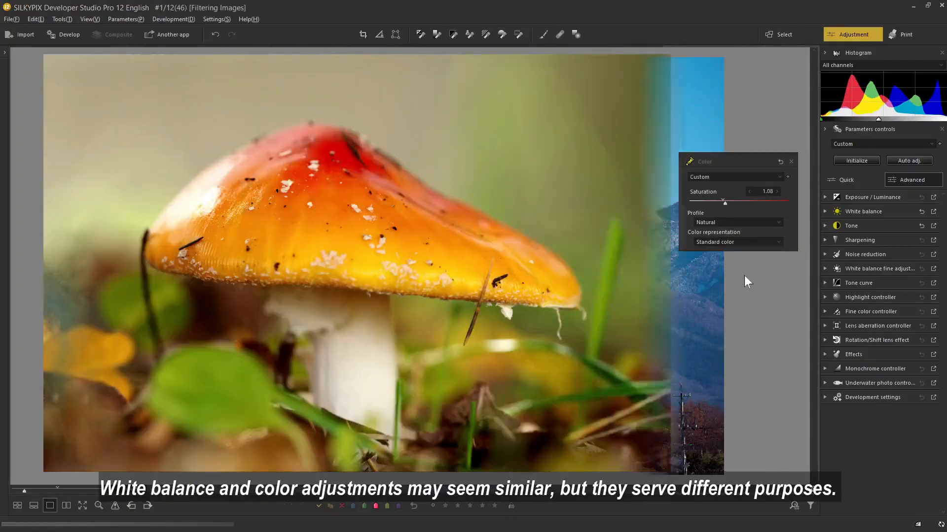
Browse the color tastes for the orange flower photo and lower its saturation toward the minimum
click(772, 130)
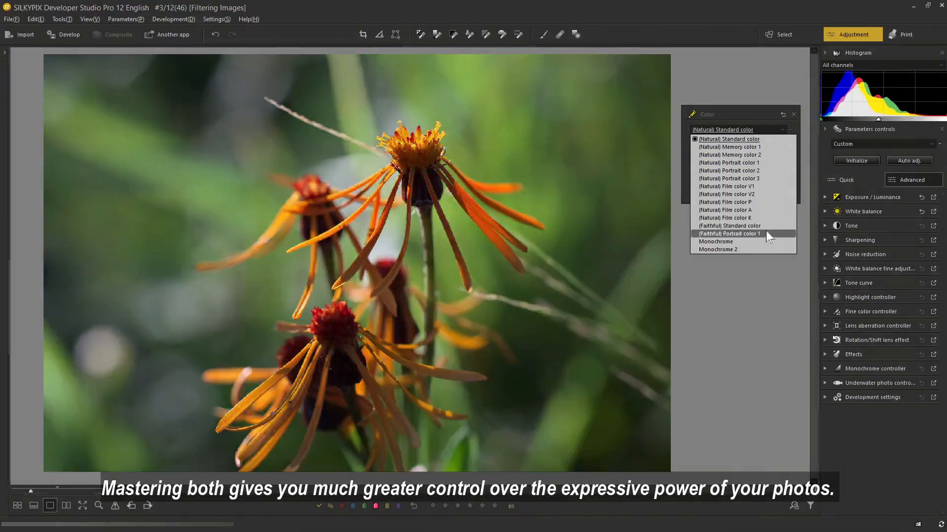
click(750, 161)
drag(748, 156, 692, 155)
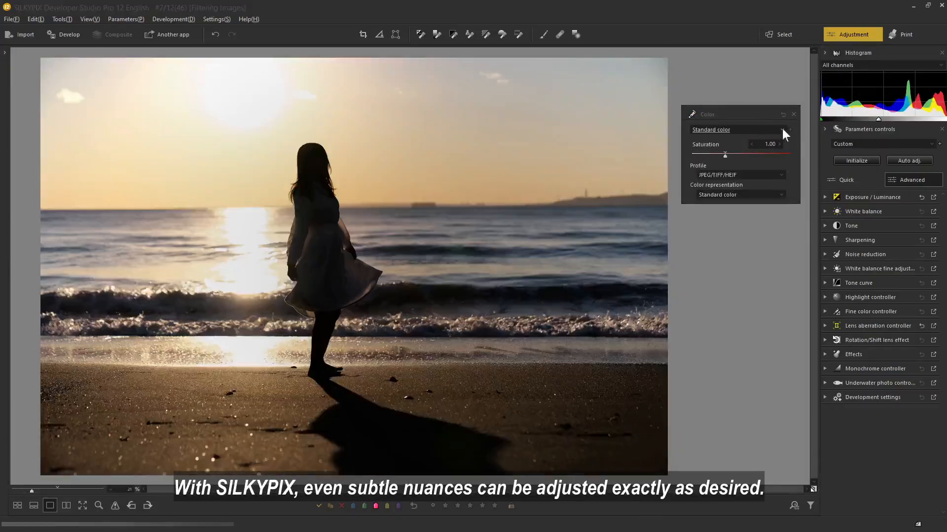
Browse the color tastes for the seaside silhouette photo and lower its saturation toward the minimum
click(782, 129)
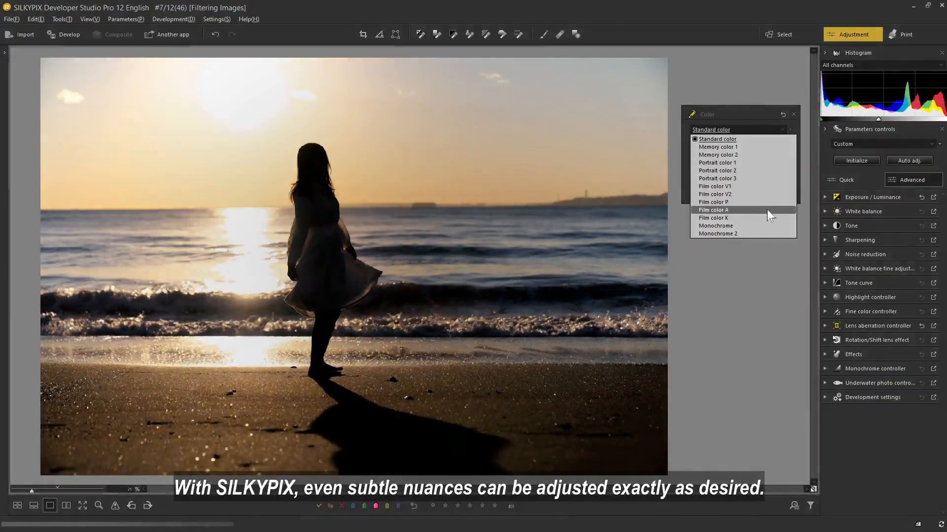
click(761, 167)
drag(743, 154, 694, 153)
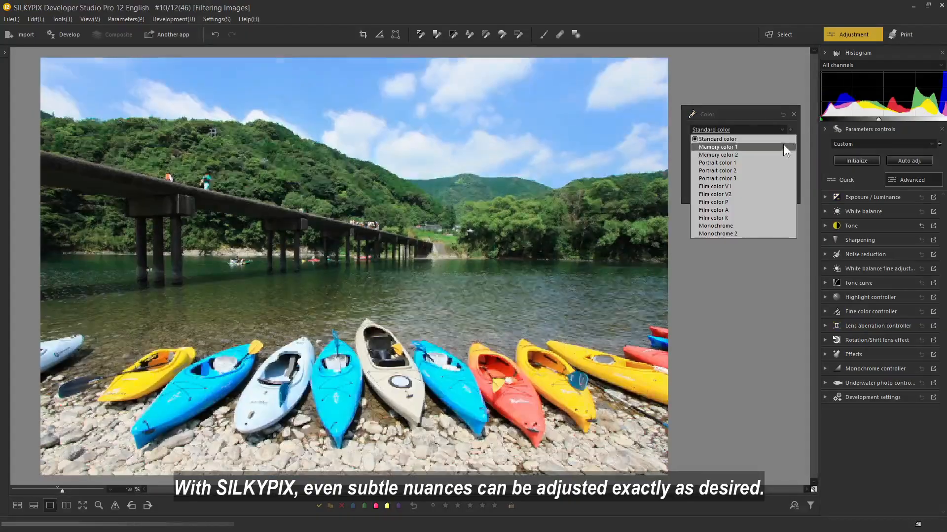